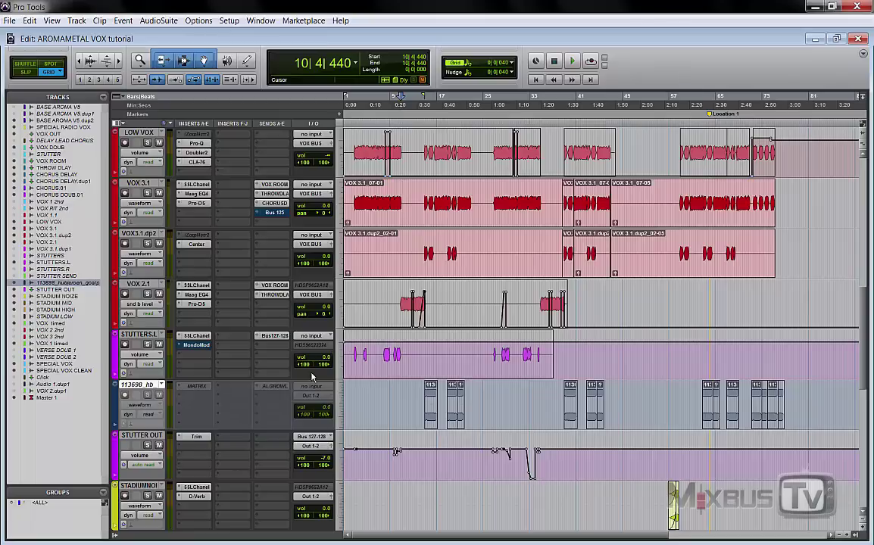
# - Play the vocal arrangement from 10|4|440 and again from 13|4|560 to hear the current mix
pyautogui.press('space')
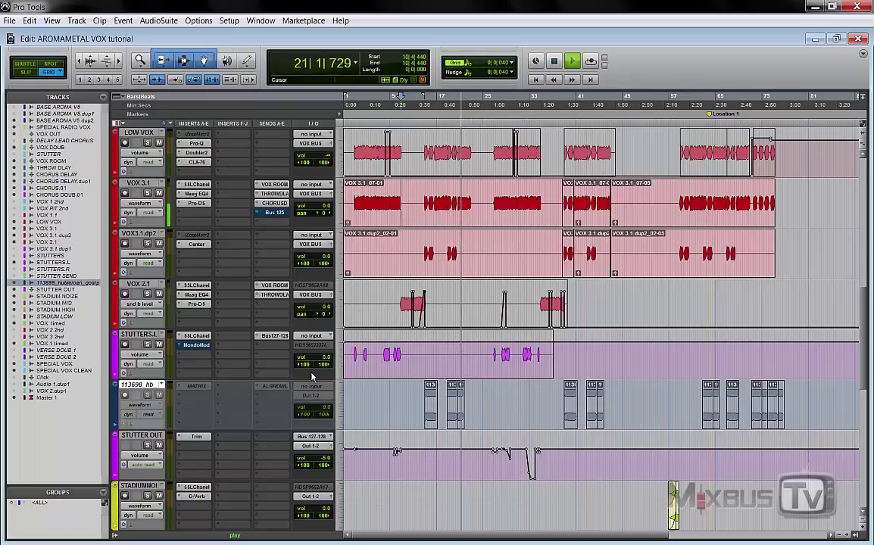
pyautogui.press('space')
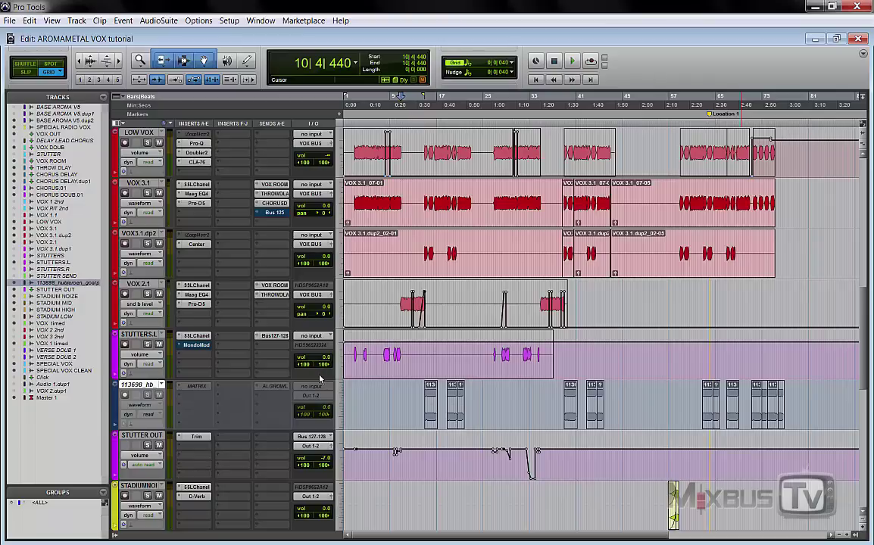
pyautogui.scroll(1, 320, 379)
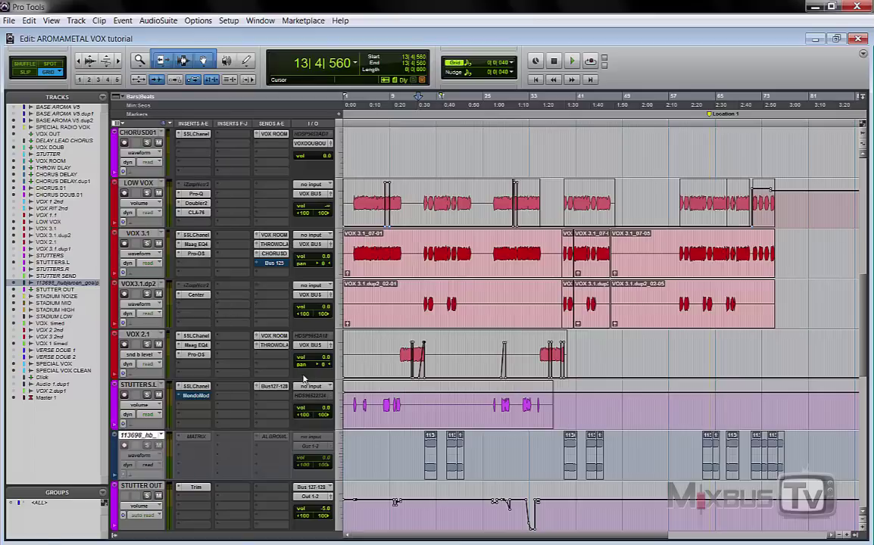
pyautogui.press('space')
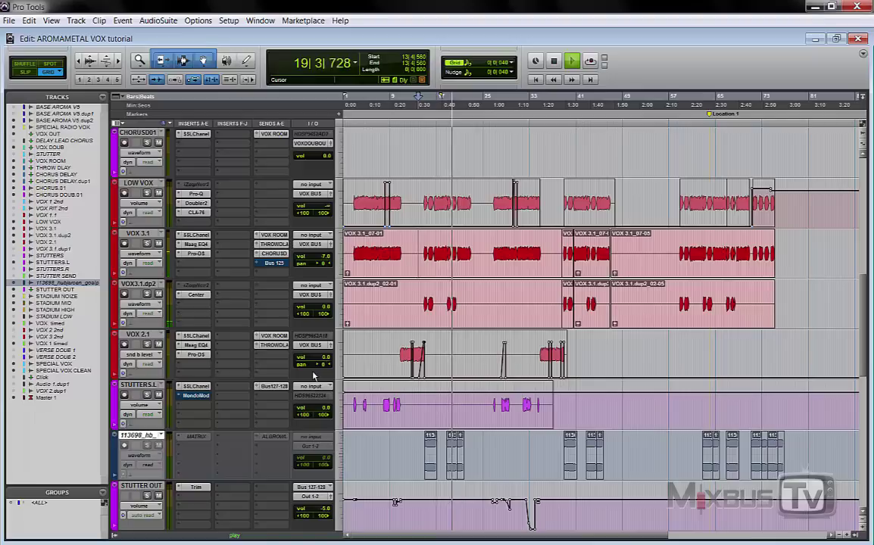
pyautogui.press('space')
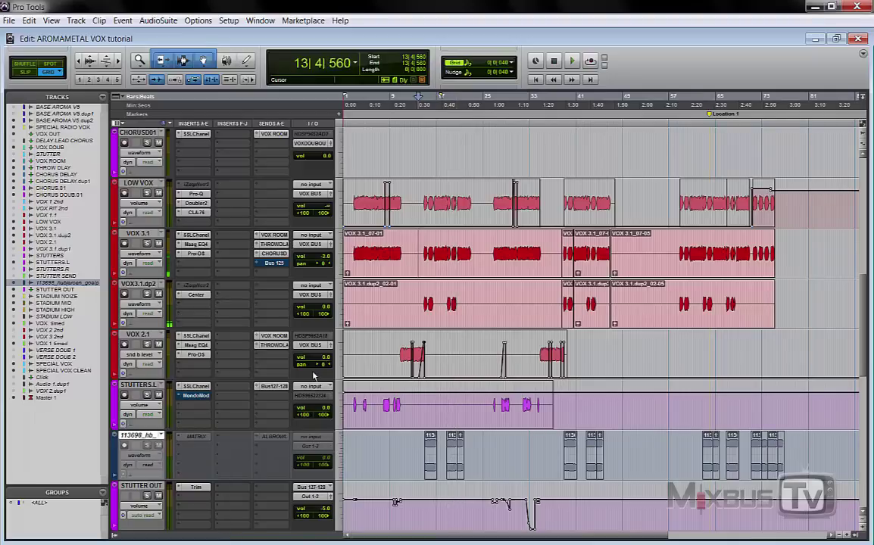
# - Mute VOX 3.1 and play the session from 14|4|400, just before the vocal phrase at bar 15
pyautogui.click(424, 290)
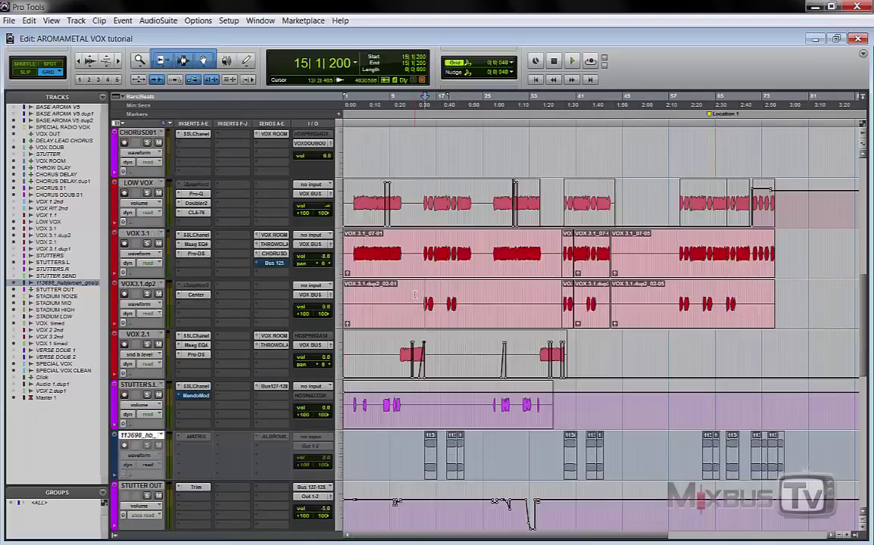
pyautogui.scroll(-1, 415, 295)
pyautogui.hotkey('ctrl', ']')
pyautogui.hotkey('ctrl', ']')
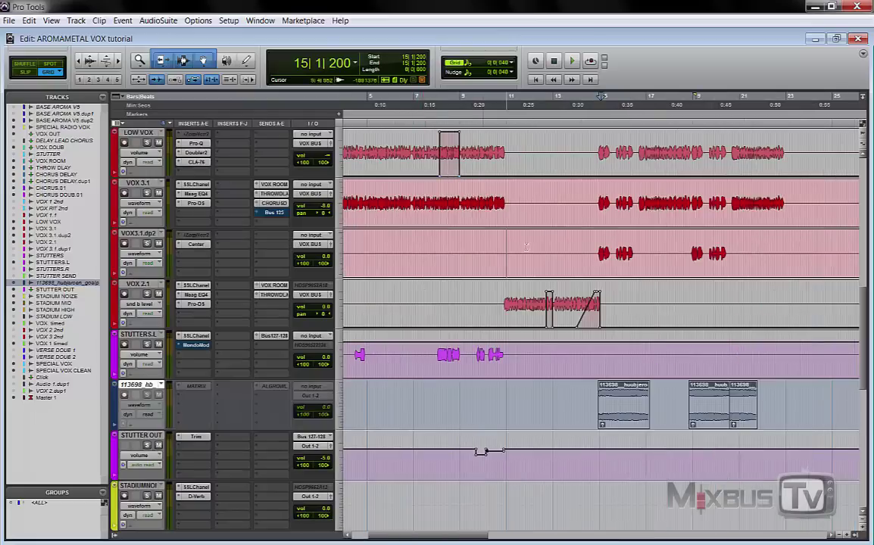
pyautogui.click(597, 247)
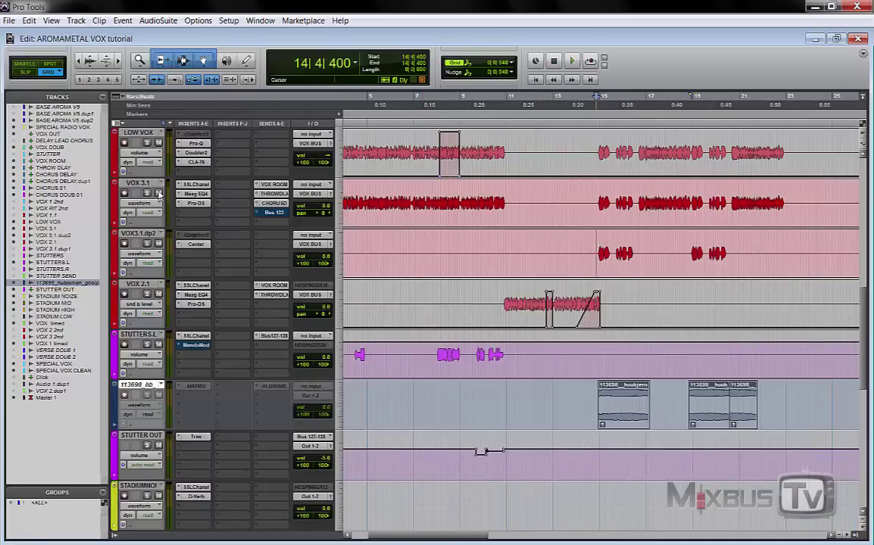
pyautogui.click(158, 194)
pyautogui.press('space')
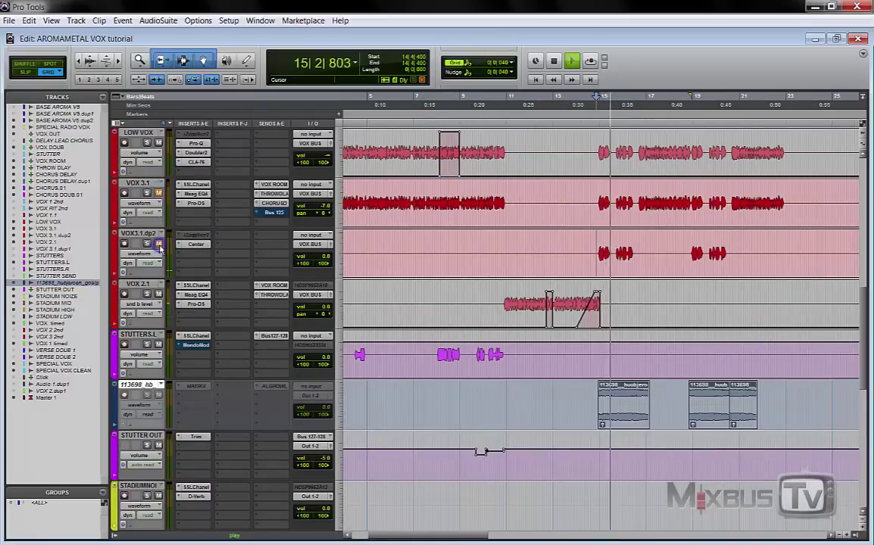
# - Replay the passage from 14|4|400 to hear the STADIUM MID and STADIUM HIGH tracks with the timed vocals
pyautogui.scroll(-4, 233, 263)
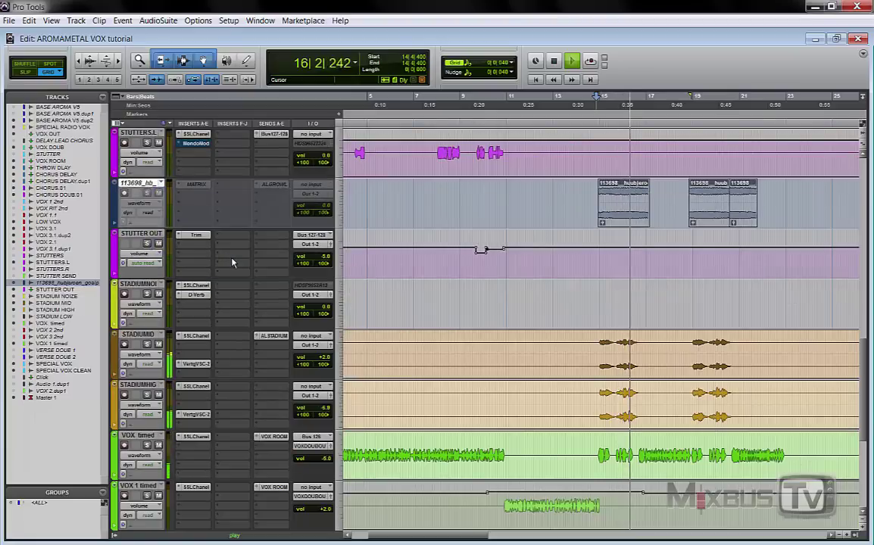
pyautogui.press('space')
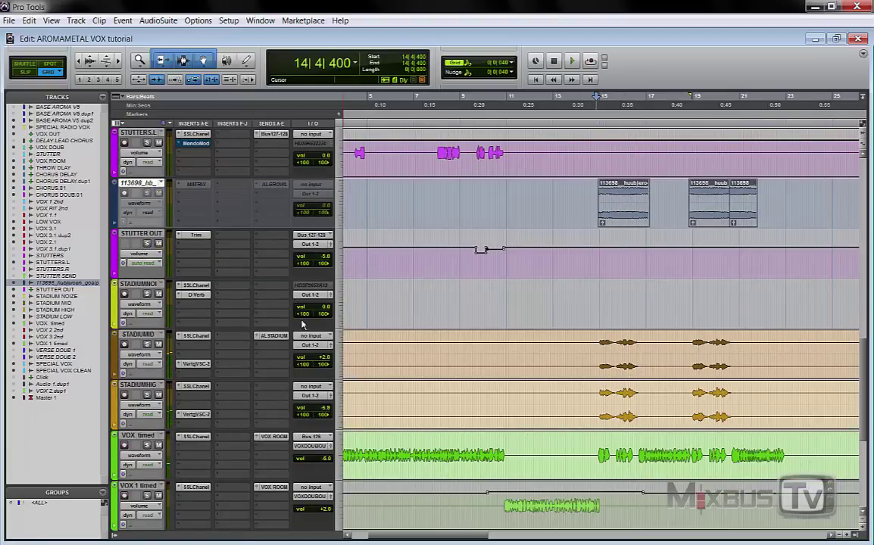
pyautogui.press('space')
pyautogui.scroll(-1, 303, 325)
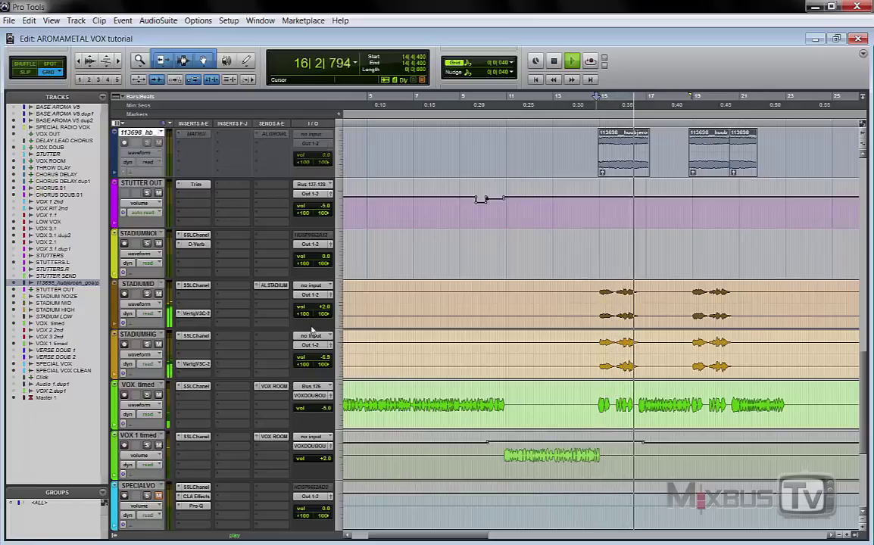
pyautogui.press('space')
# - Audition the first clip of the 113698_hb track soloed, with its MATRIX insert bypassed
pyautogui.scroll(4, 312, 331)
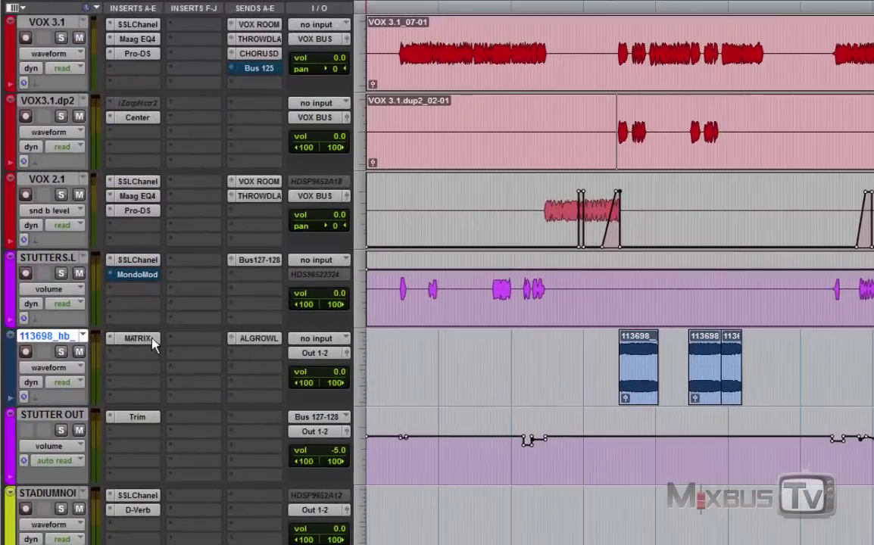
pyautogui.rightClick(152, 343)
pyautogui.click(153, 343)
pyautogui.hotkey('shift', 's')
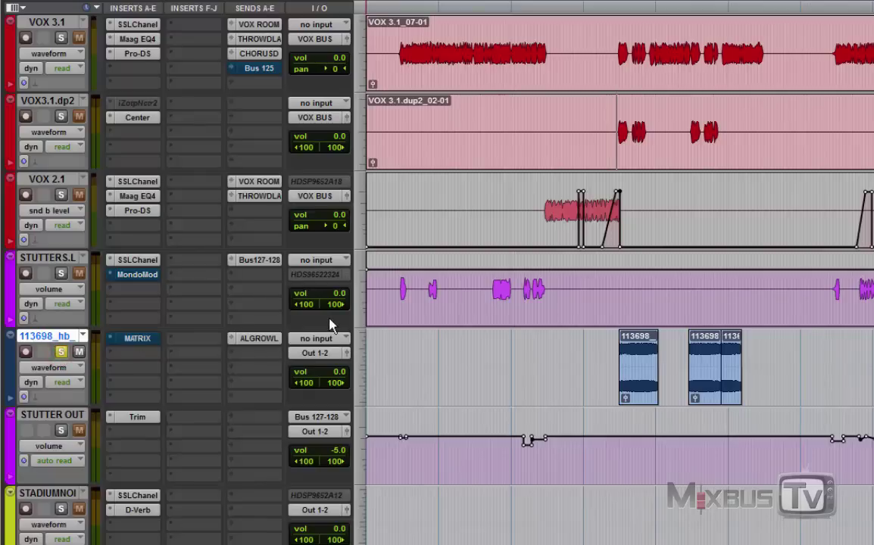
pyautogui.click(642, 385)
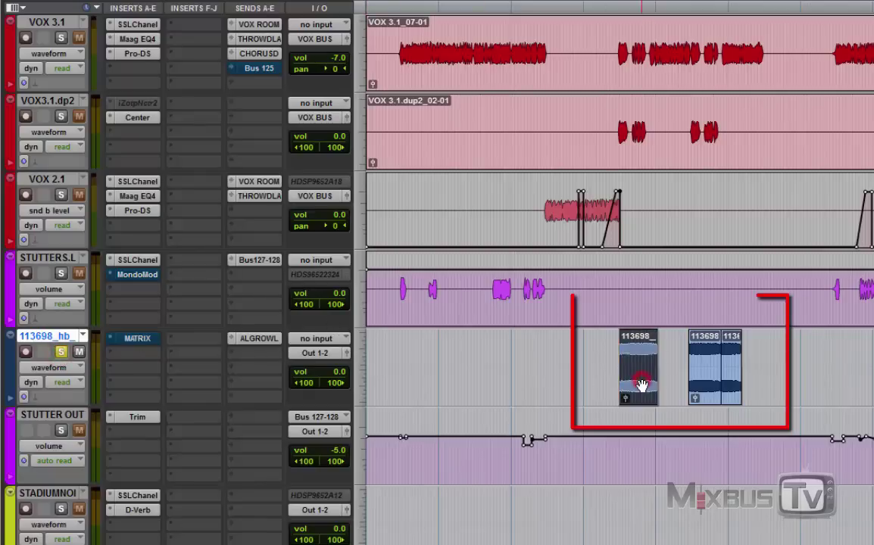
pyautogui.press('space')
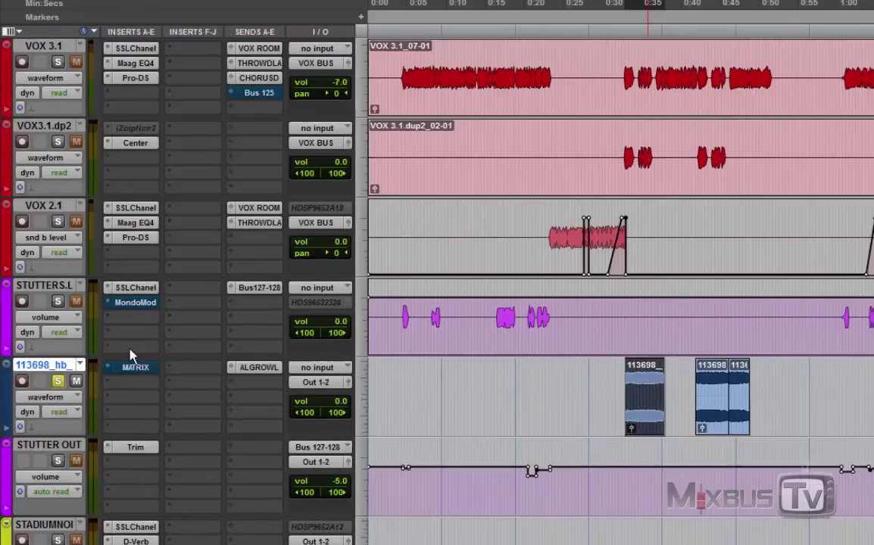
# - Solo VOX 3.1 instead of the 113698_hb track and unmute its Bus 125 send
pyautogui.click(58, 381)
pyautogui.click(58, 62)
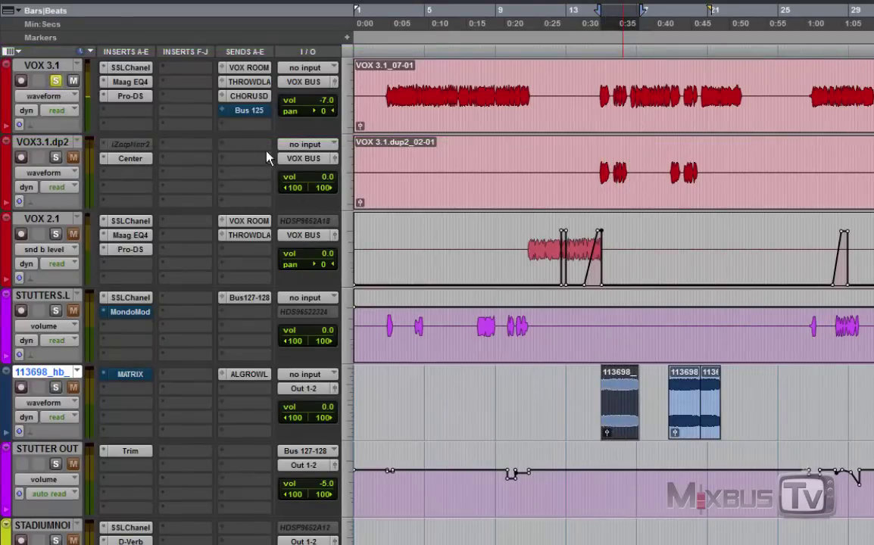
pyautogui.click(254, 112)
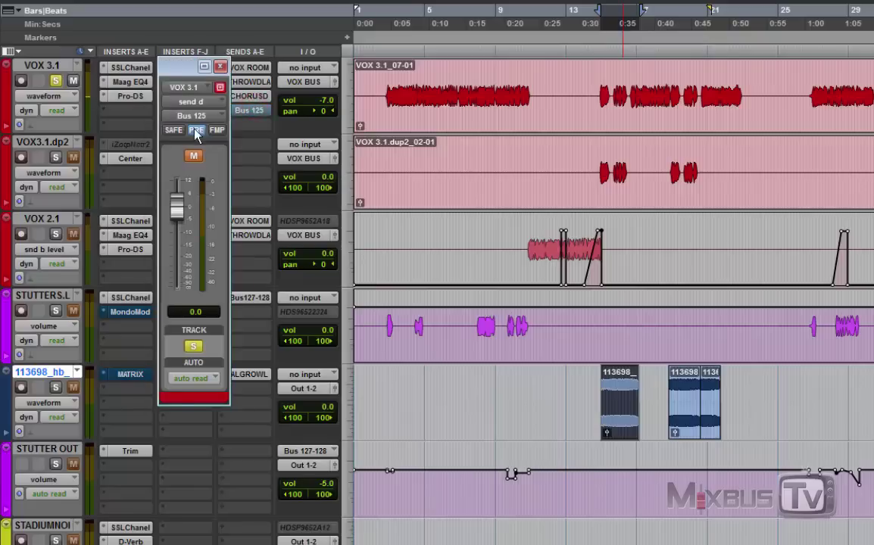
pyautogui.click(194, 156)
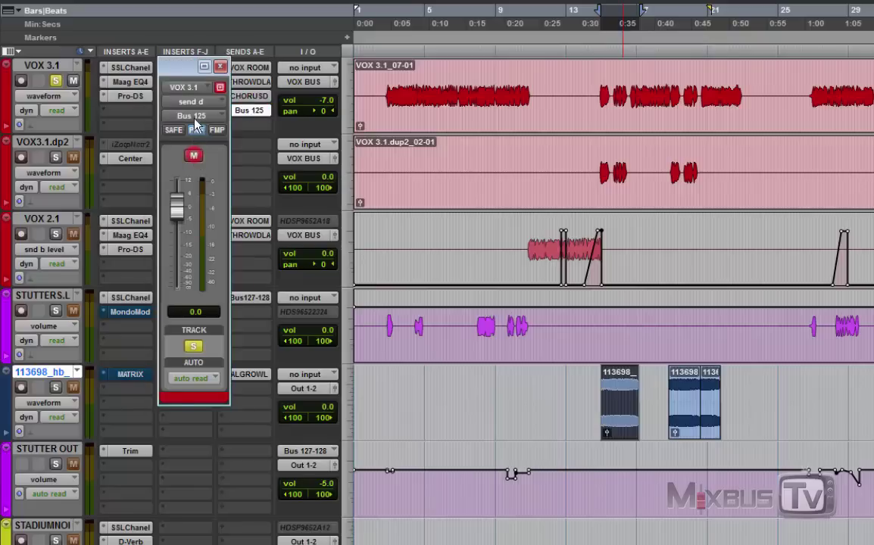
pyautogui.click(220, 67)
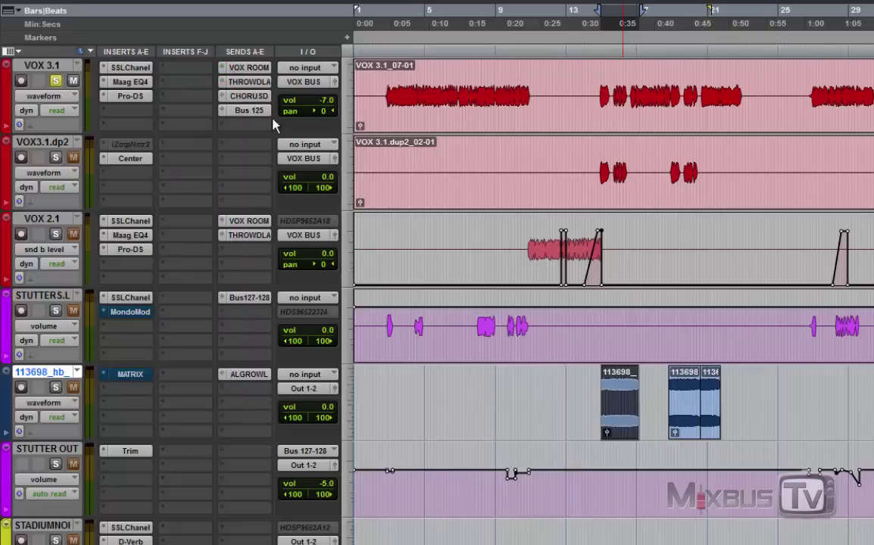
# - Solo only the 113698_hb track, take its MATRIX insert out of bypass and open the plug-in
pyautogui.click(55, 387)
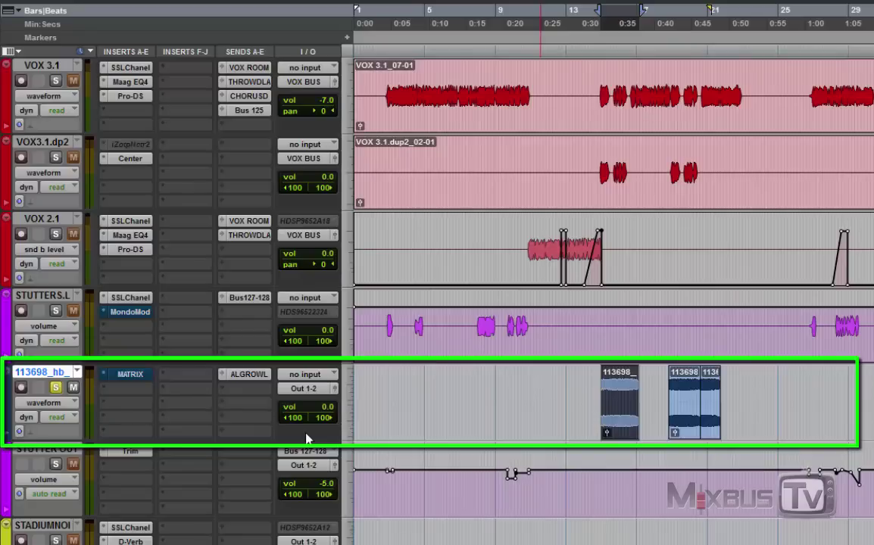
pyautogui.press('space')
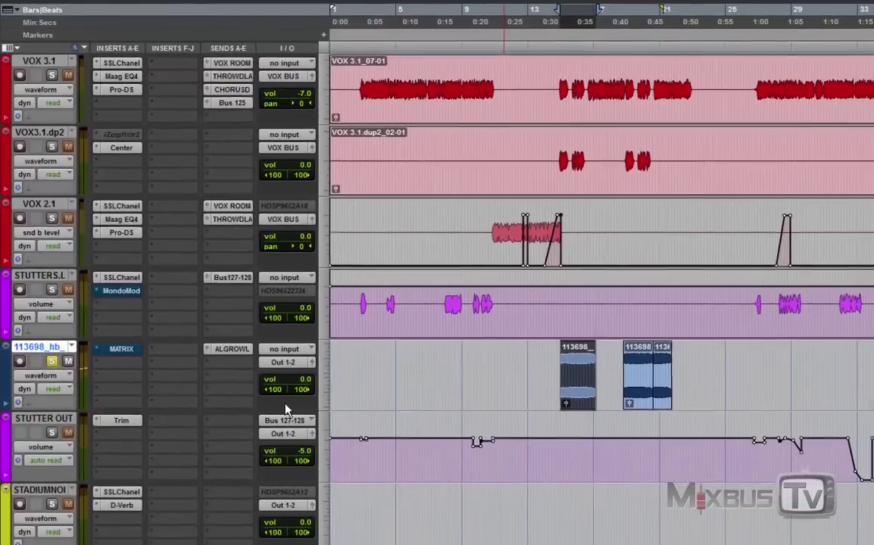
pyautogui.rightClick(123, 349)
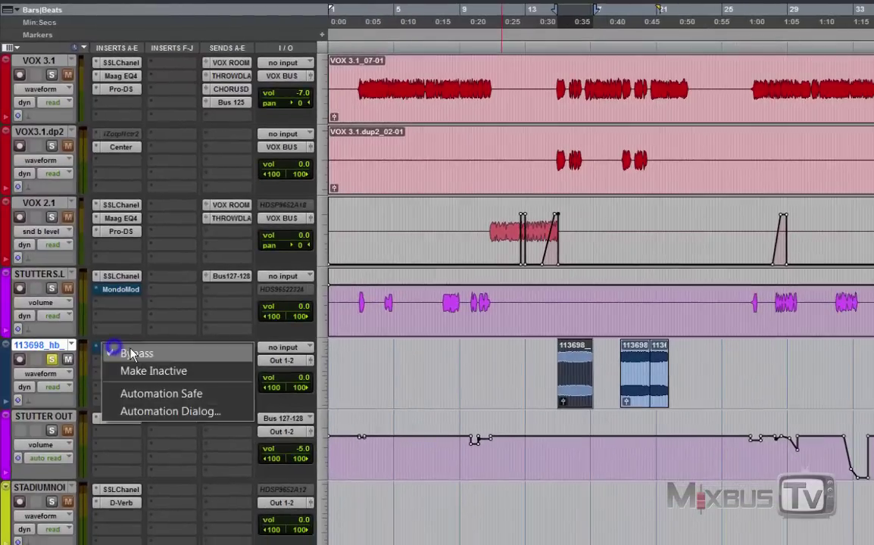
pyautogui.click(131, 353)
pyautogui.click(131, 353)
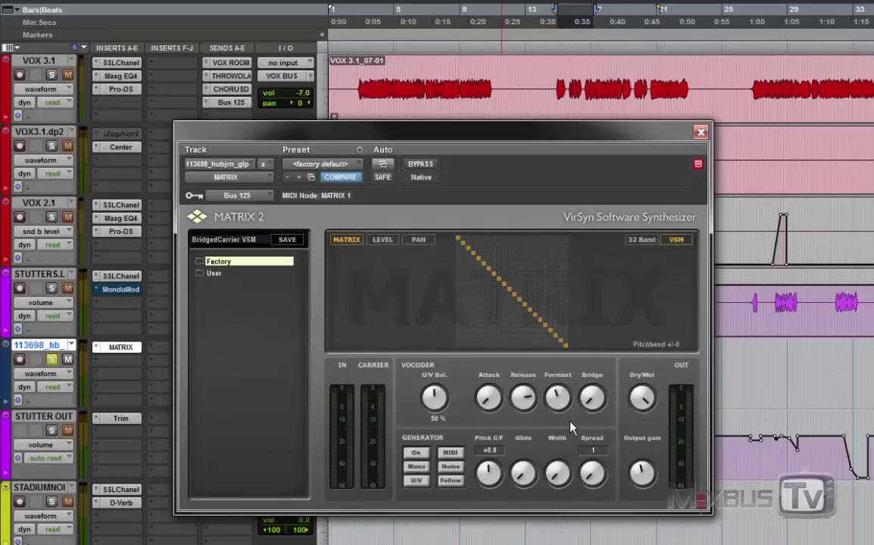
# - Play the selected clip and compare its sound with MATRIX active and bypassed
pyautogui.press('space')
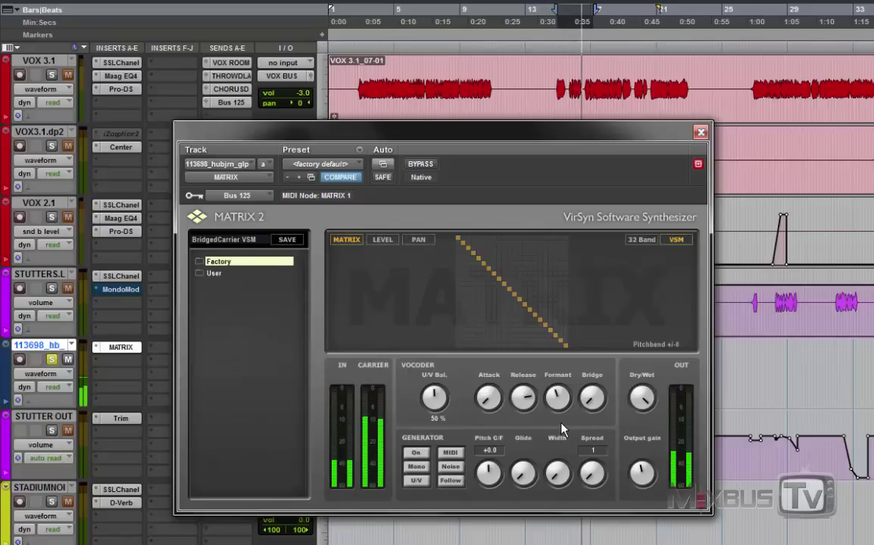
pyautogui.press('space')
pyautogui.moveTo(559, 408)
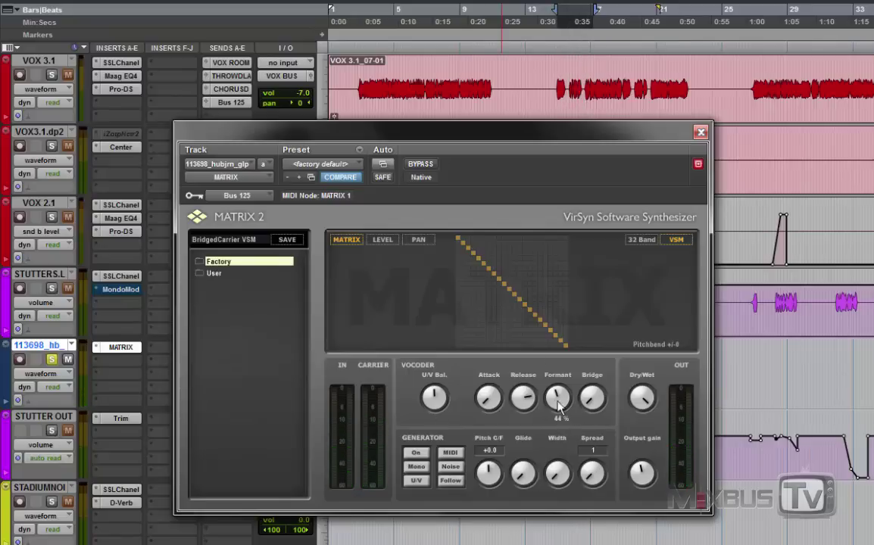
pyautogui.click(422, 165)
pyautogui.press('space')
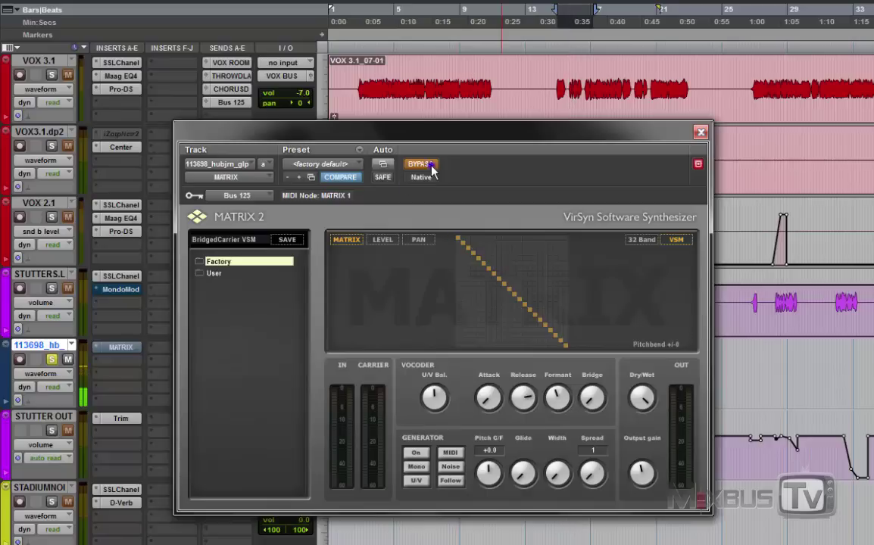
pyautogui.click(430, 167)
# - Set the vocoder's Formant to 48 % in MATRIX while the selected clip plays
pyautogui.moveTo(556, 403)
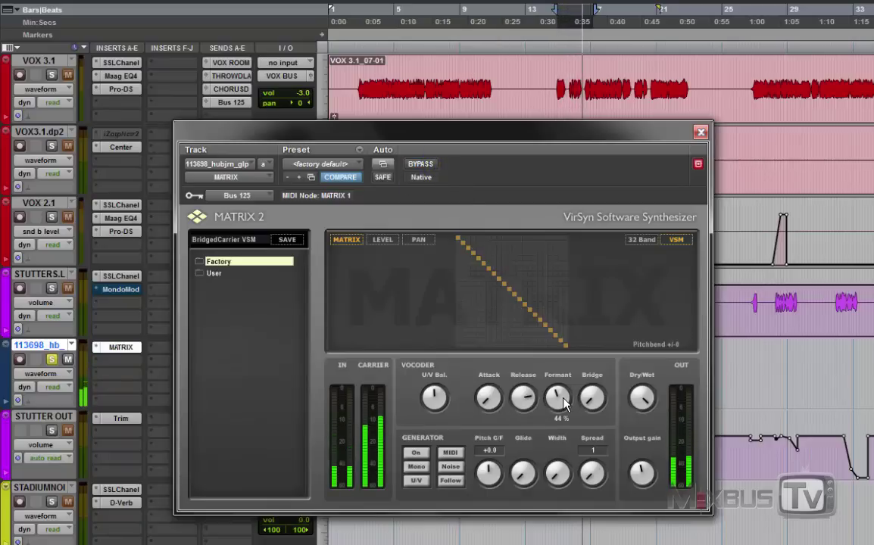
pyautogui.click(610, 42)
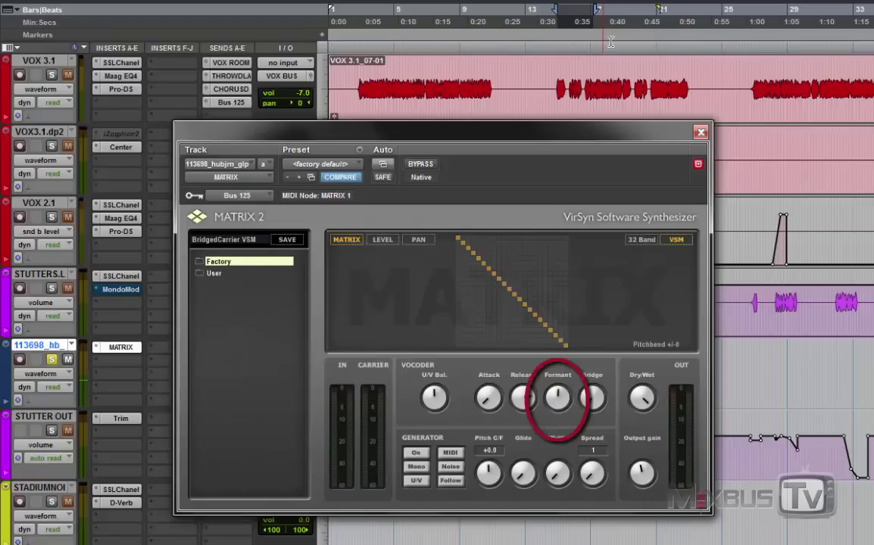
pyautogui.press('space')
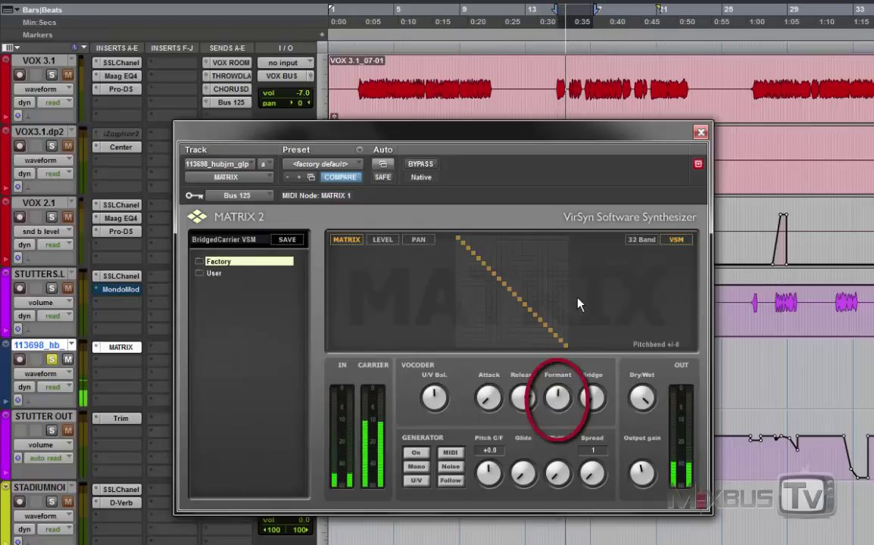
pyautogui.click(558, 396)
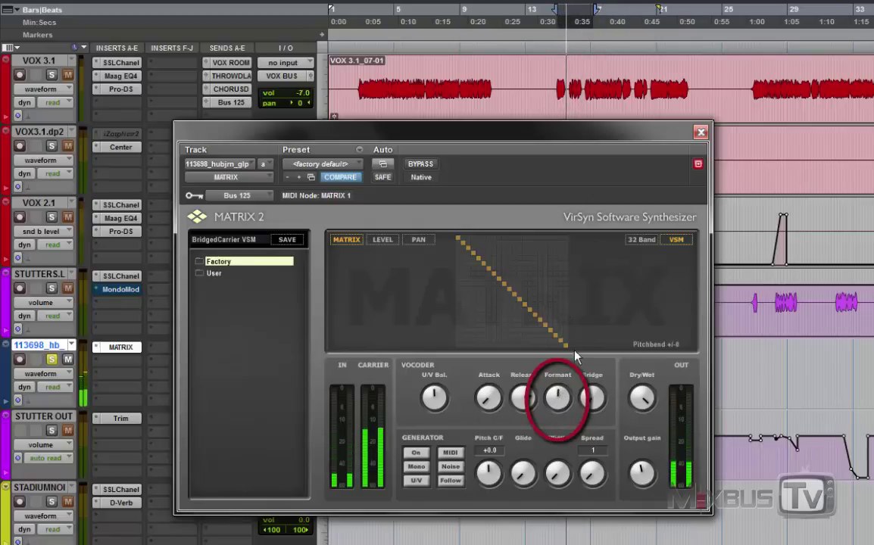
pyautogui.moveTo(560, 406); pyautogui.dragTo(561, 411)
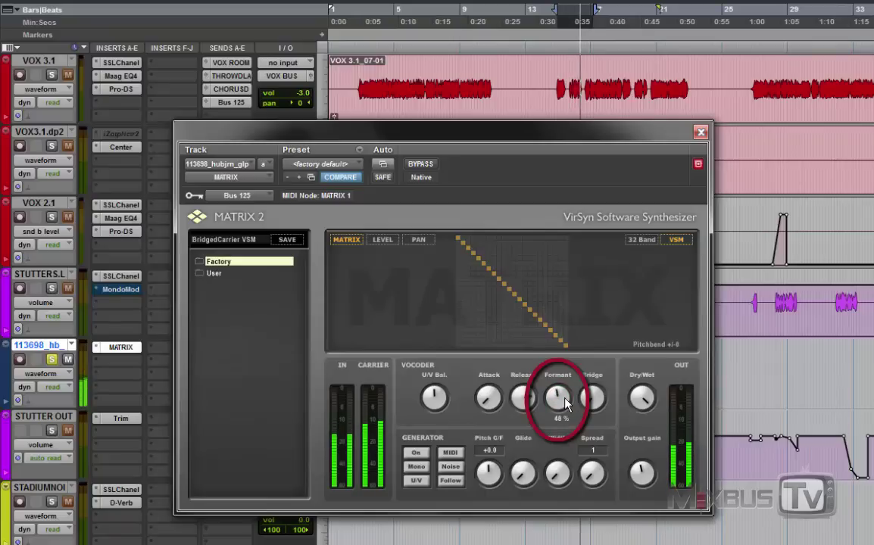
pyautogui.moveTo(580, 418)
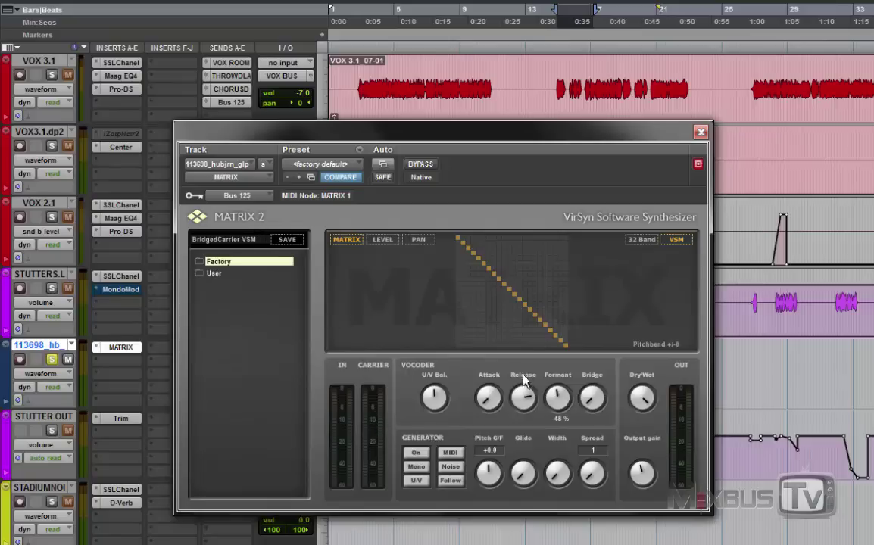
# - Toggle the MATRIX bypass on and off during playback to compare the clip with the adjusted formant
pyautogui.click(420, 163)
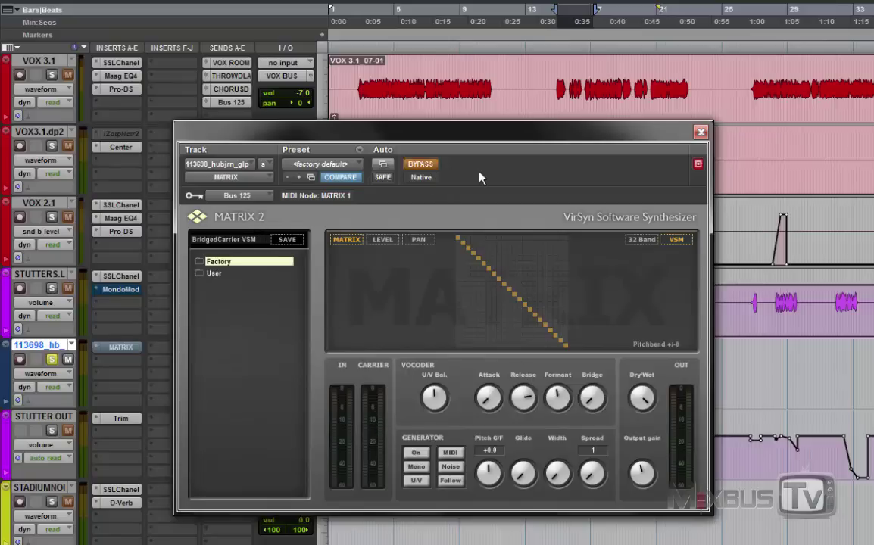
pyautogui.press('space')
pyautogui.click(426, 172)
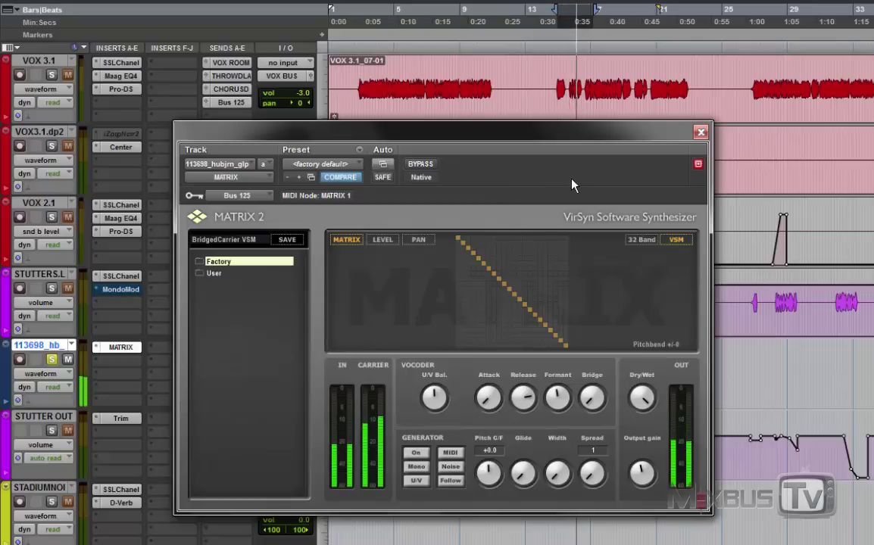
# - Stop playback, close the MATRIX plug-in window and make the 113698_hb track inactive
pyautogui.press('space')
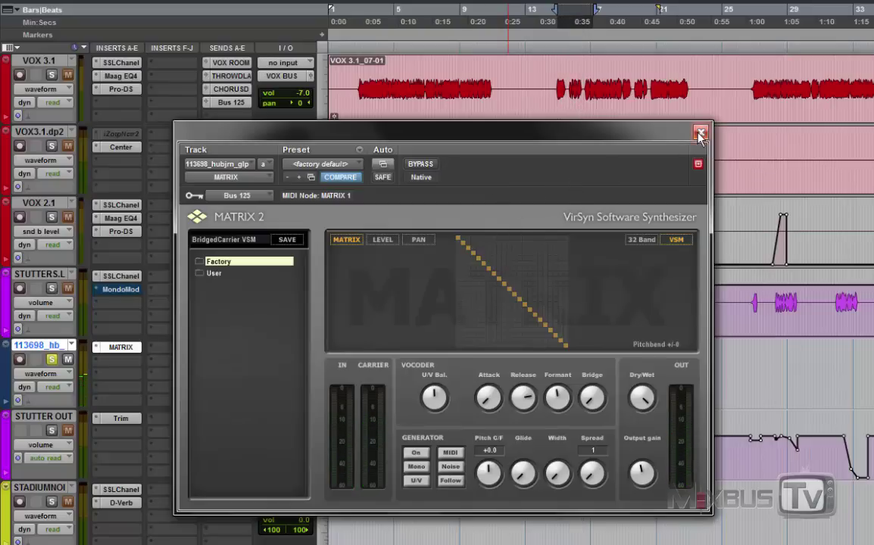
pyautogui.click(700, 135)
pyautogui.scroll(-5, 203, 348)
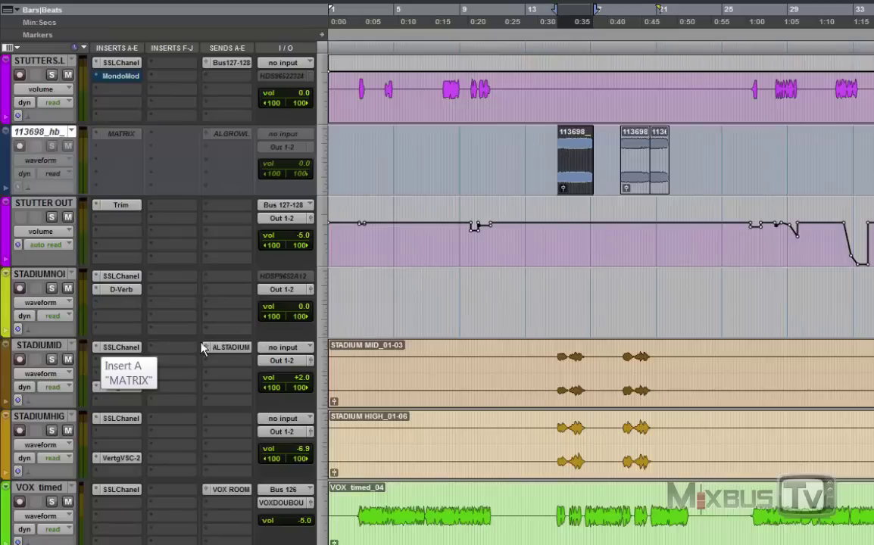
# - Play from just before the first stadium clips, soloing the STADIUMID track alone and the STADIUMHIG track alone
pyautogui.scroll(-2, 203, 349)
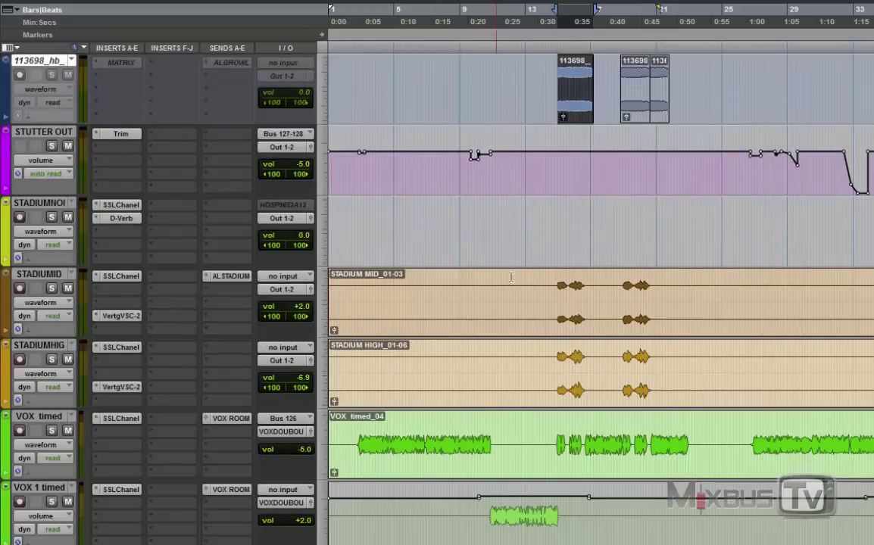
pyautogui.click(552, 279)
pyautogui.press('space')
pyautogui.click(51, 289)
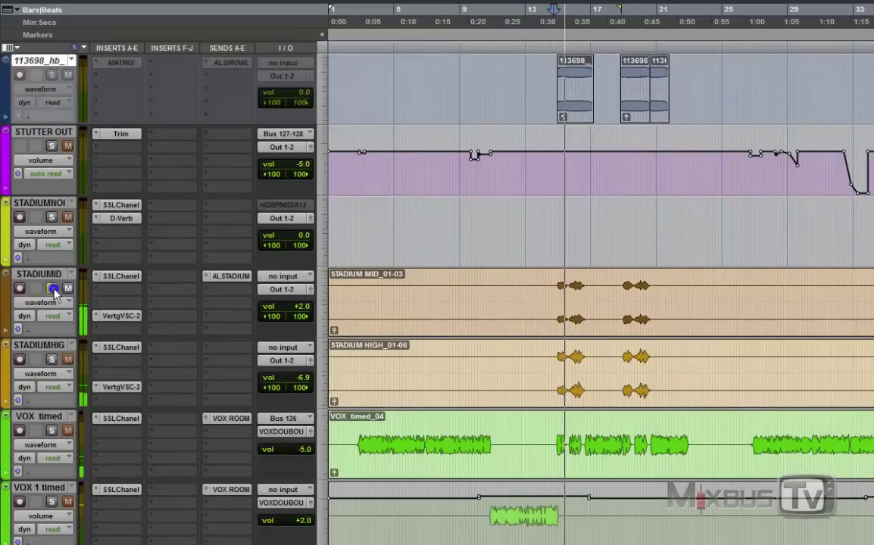
pyautogui.click(51, 360)
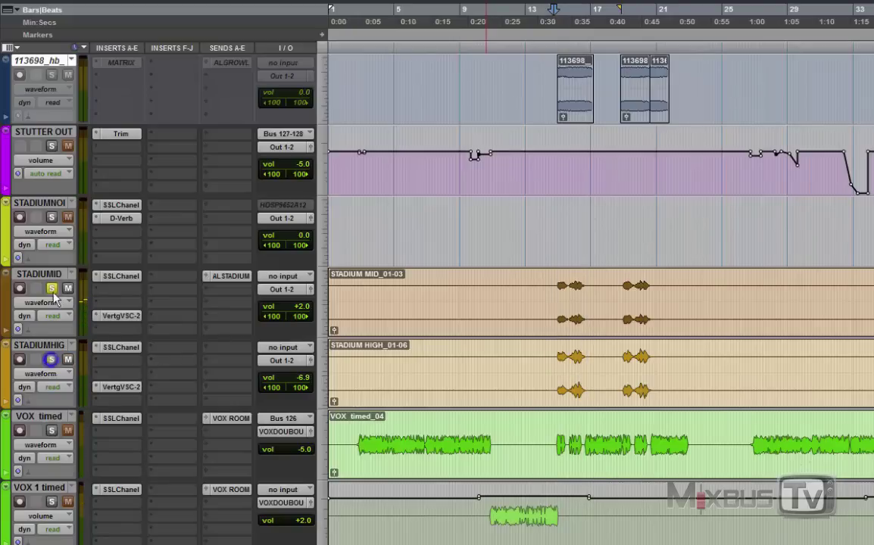
pyautogui.click(52, 289)
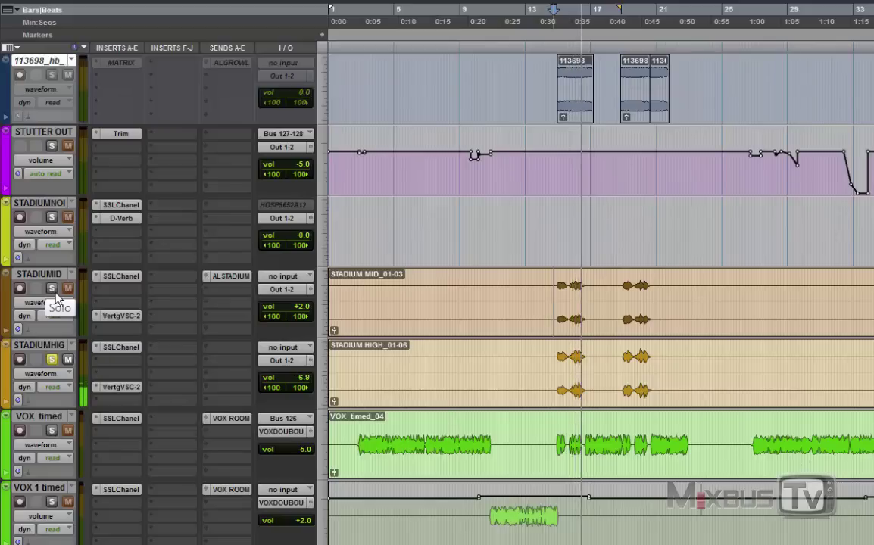
# - Solo STADIUMID together with STADIUMHIG and play both stadium tracks from the same starting point
pyautogui.click(51, 288)
pyautogui.press('space')
pyautogui.press('space')
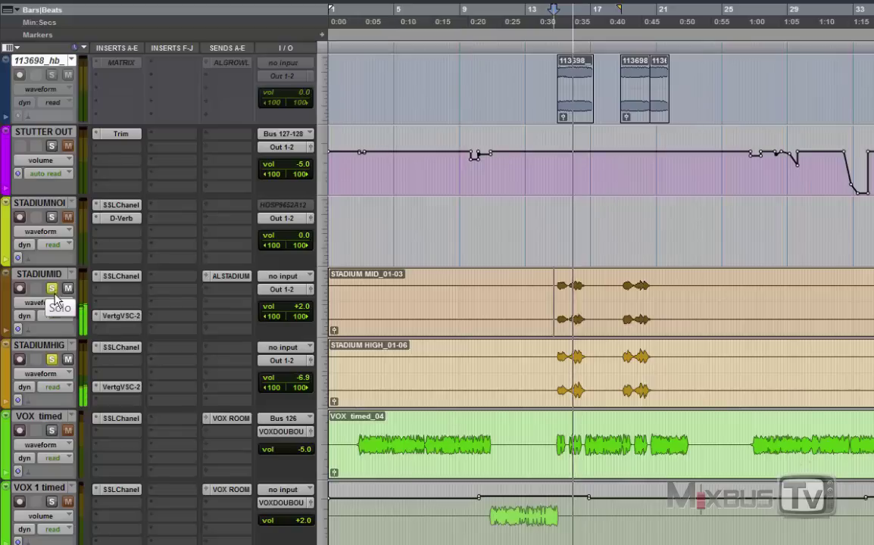
pyautogui.press('space')
# - Clear the solos on both stadium tracks and play the same passage in the full mix
pyautogui.scroll(-2, 55, 324)
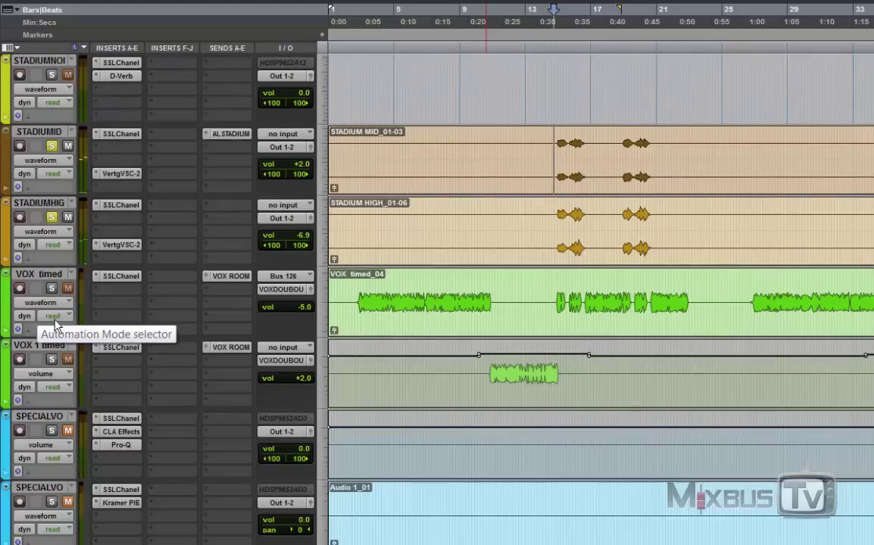
pyautogui.scroll(1, 87, 333)
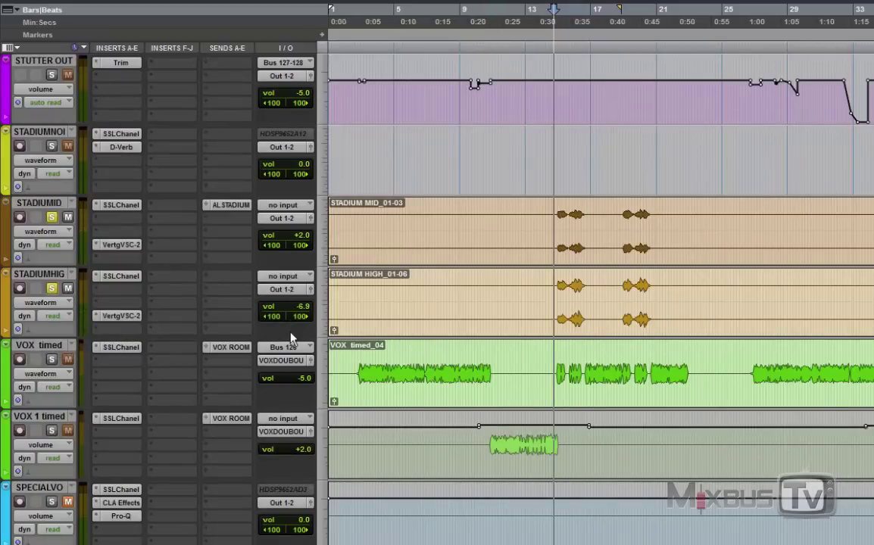
pyautogui.click(277, 260)
pyautogui.press('space')
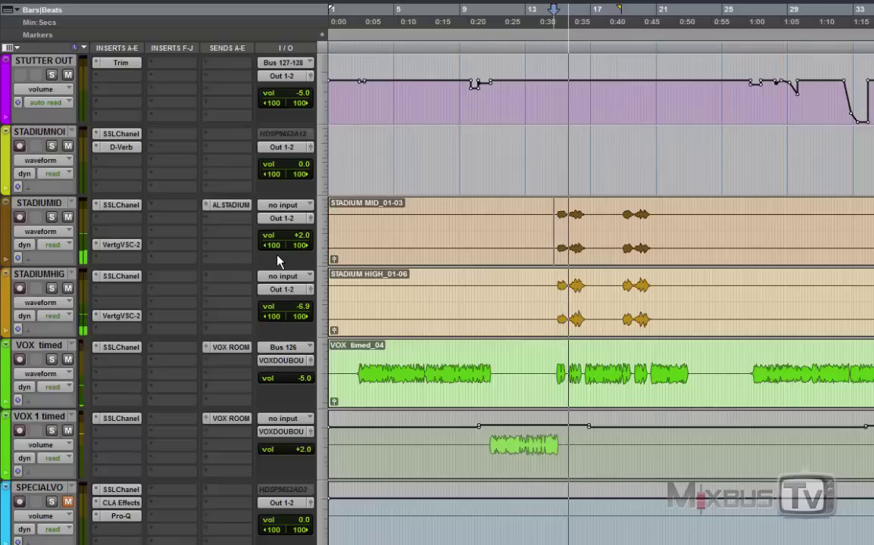
pyautogui.press('space')
pyautogui.press('space')
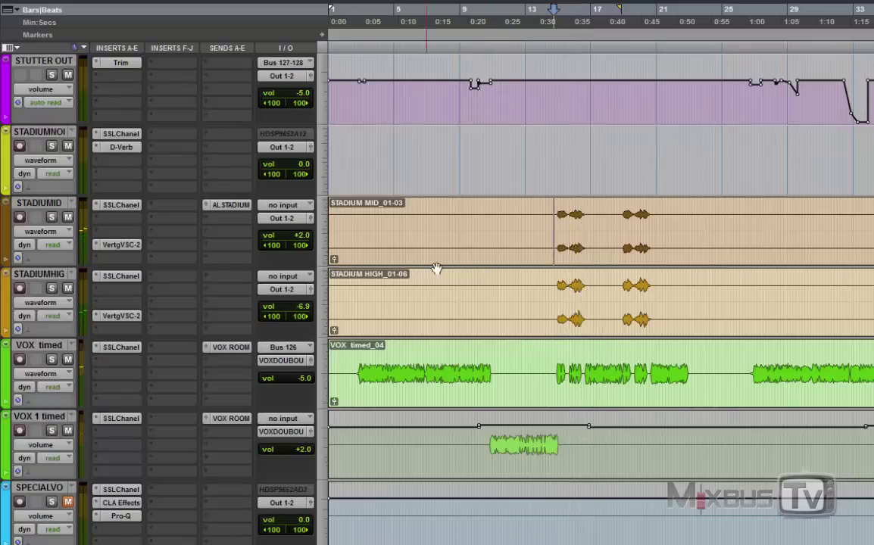
# - Toggle the mute on the BASEARO52 track and play the passage while following the vocal tracks
pyautogui.scroll(15, 114, 244)
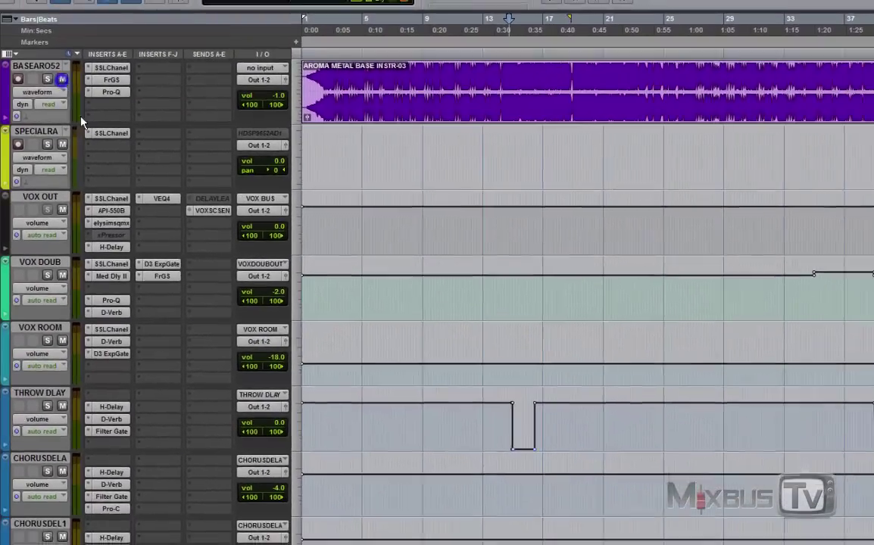
pyautogui.scroll(-5, 250, 283)
pyautogui.scroll(-4, 219, 264)
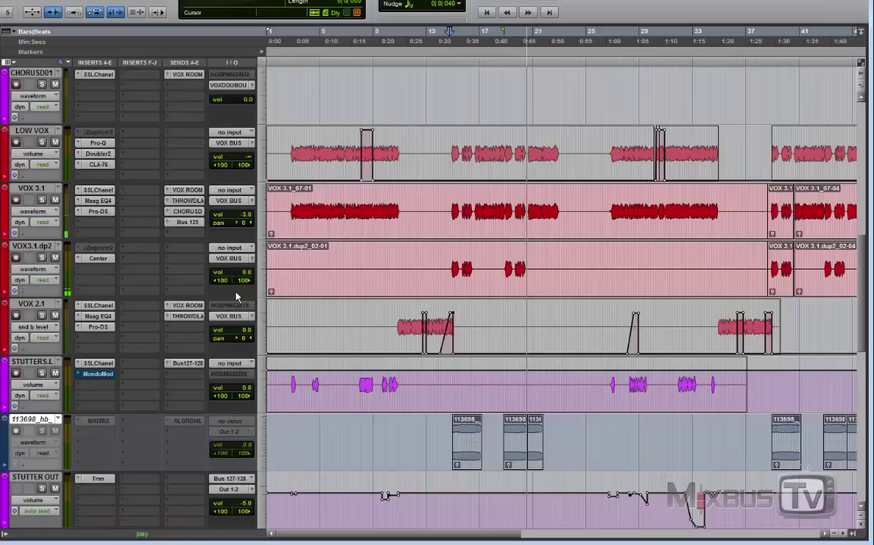
pyautogui.press('space')
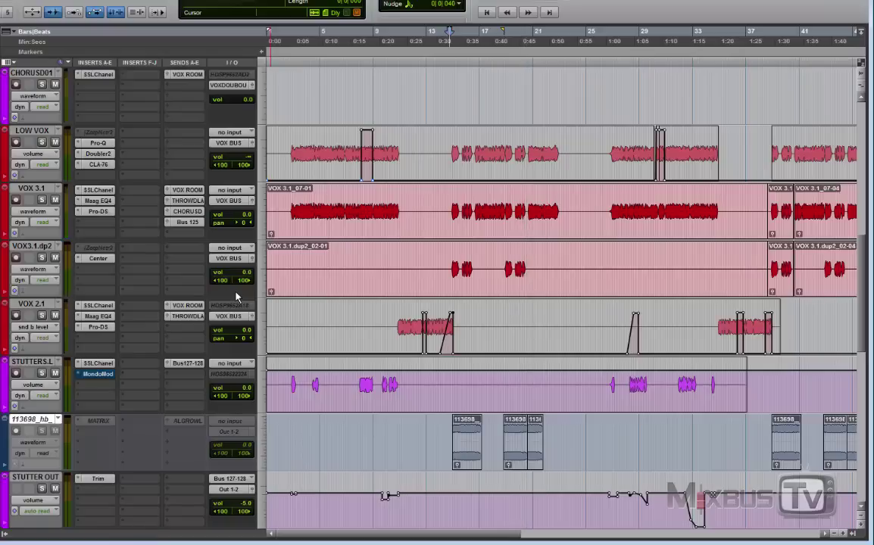